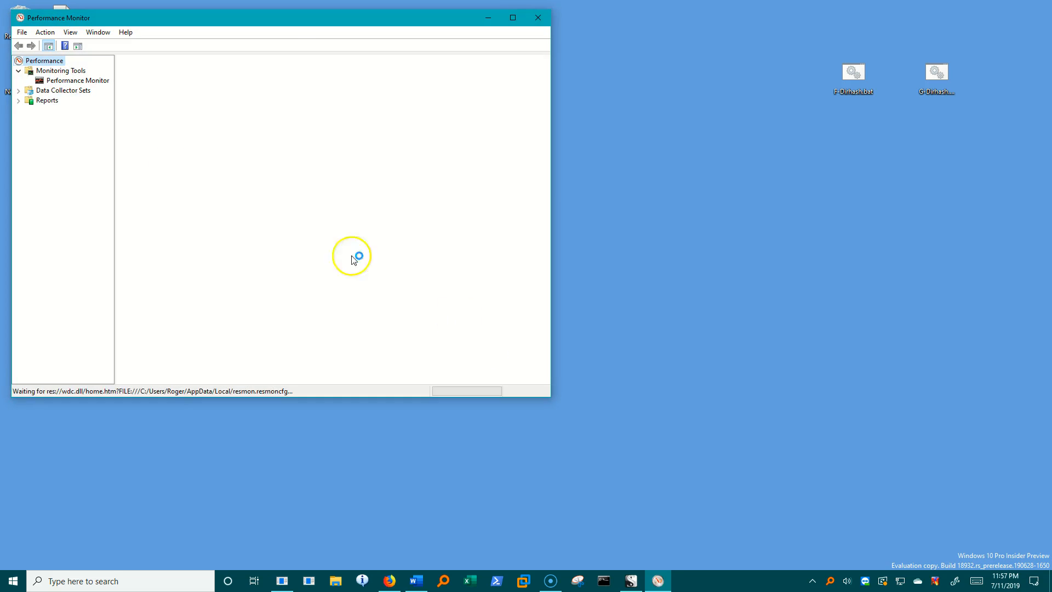
- Move the monitoring window onto open desktop space and watch the live Performance Monitor graph of processor time
{"action": "left_click_drag", "start_coordinate": [286, 16], "coordinate": [580, 148]}
{"action": "left_click", "coordinate": [394, 211]}
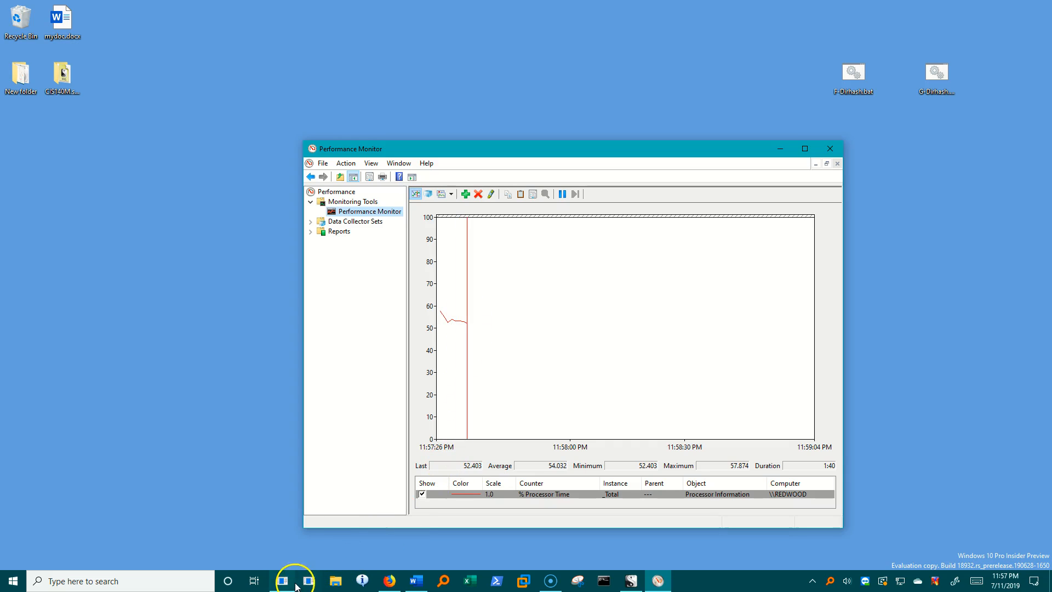
{"action": "mouse_move", "coordinate": [291, 586]}
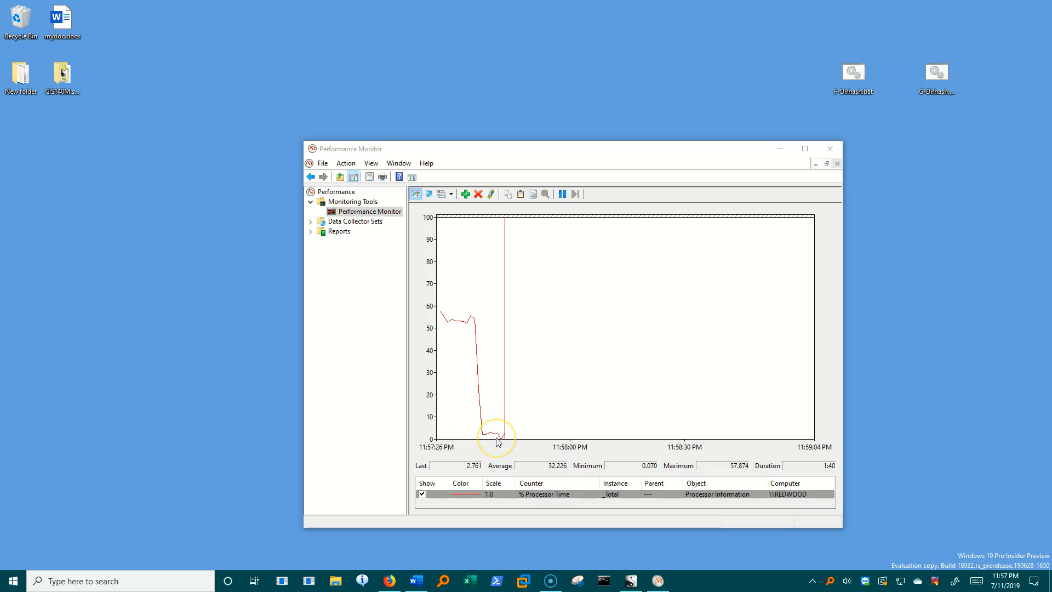
{"action": "left_click", "coordinate": [311, 581]}
{"action": "left_click", "coordinate": [534, 66]}
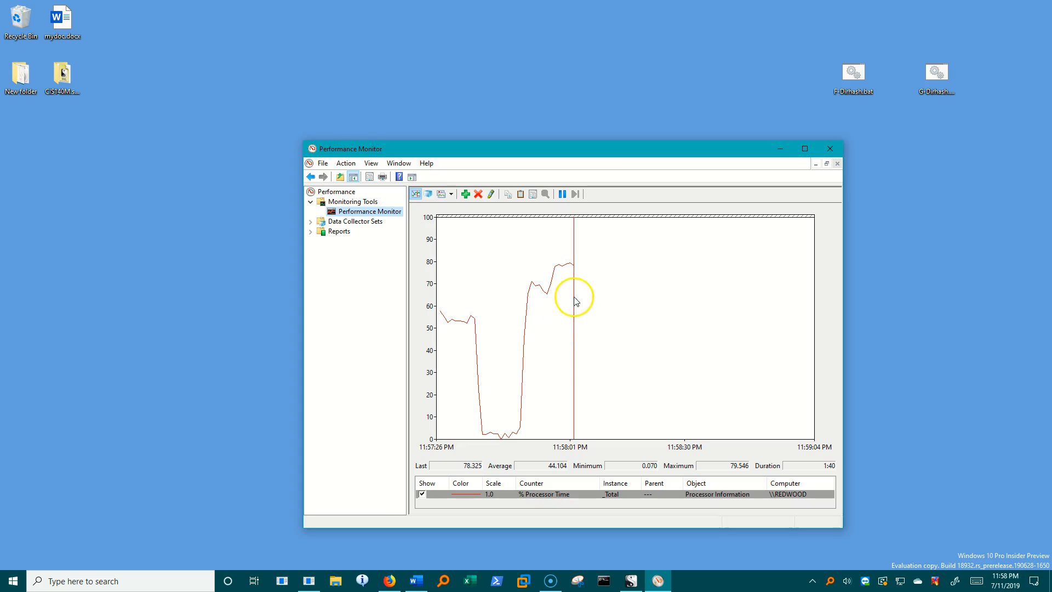
- Delete the existing data collector set from the User Defined data collector sets
{"action": "left_click", "coordinate": [312, 221]}
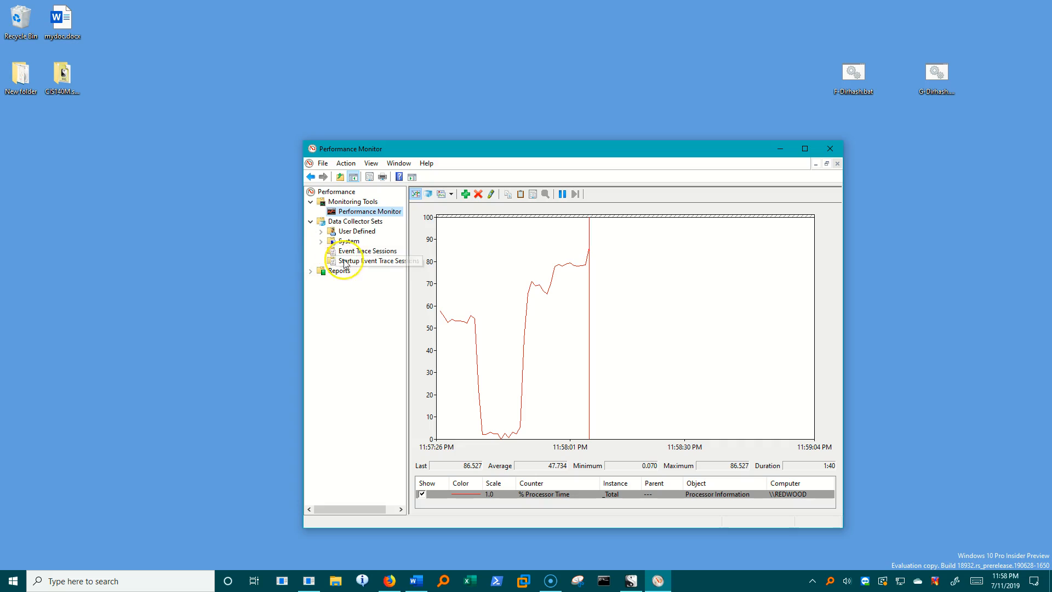
{"action": "left_click", "coordinate": [366, 235]}
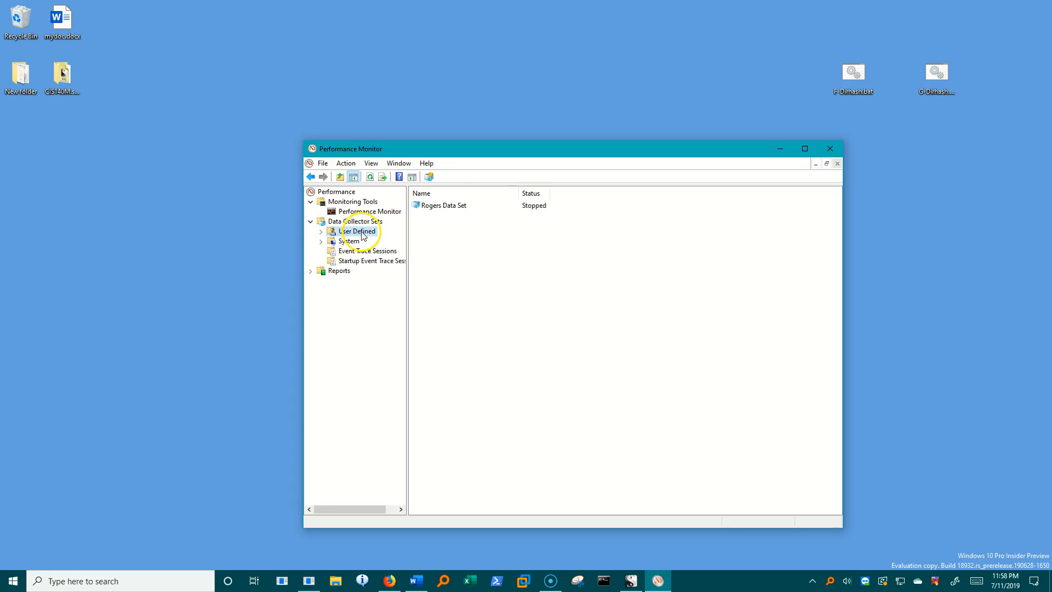
{"action": "right_click", "coordinate": [448, 207]}
{"action": "left_click", "coordinate": [498, 306]}
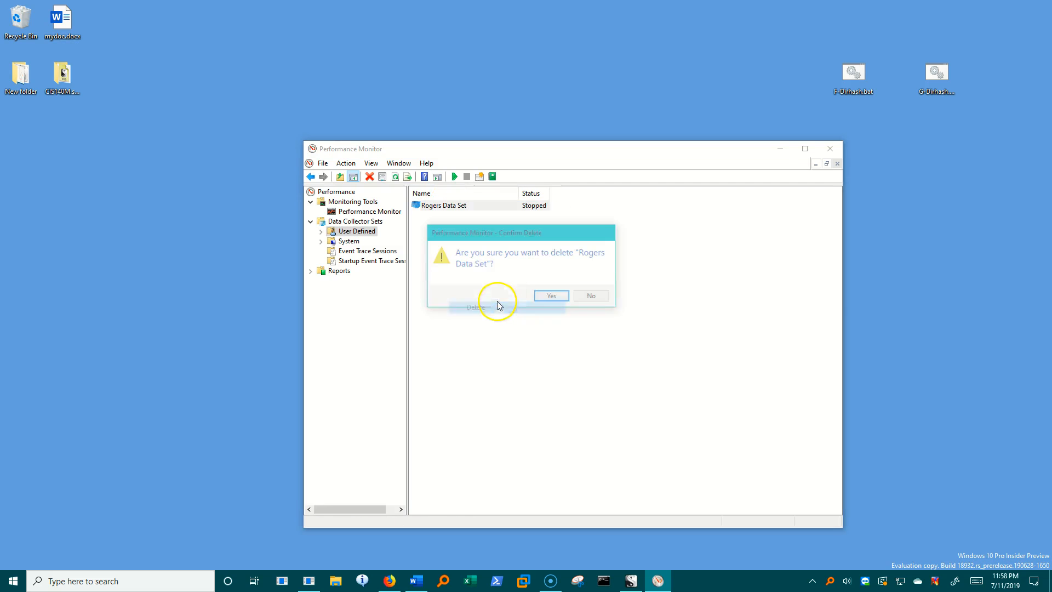
{"action": "left_click", "coordinate": [551, 296]}
- Start a new User Defined data collector set named myDataSet and choose to create it manually
{"action": "left_click", "coordinate": [323, 232]}
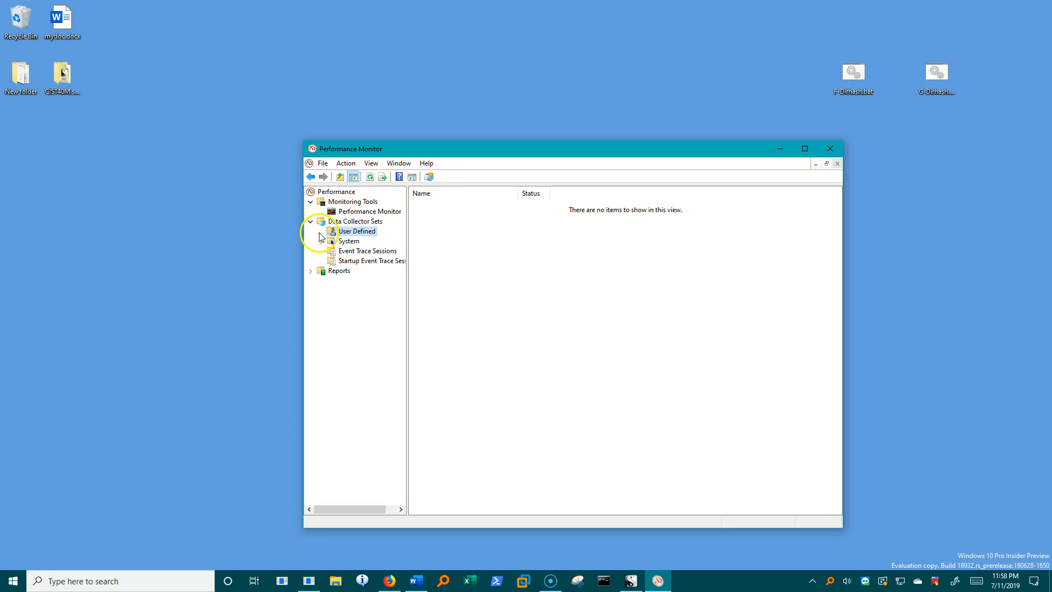
{"action": "right_click", "coordinate": [346, 235]}
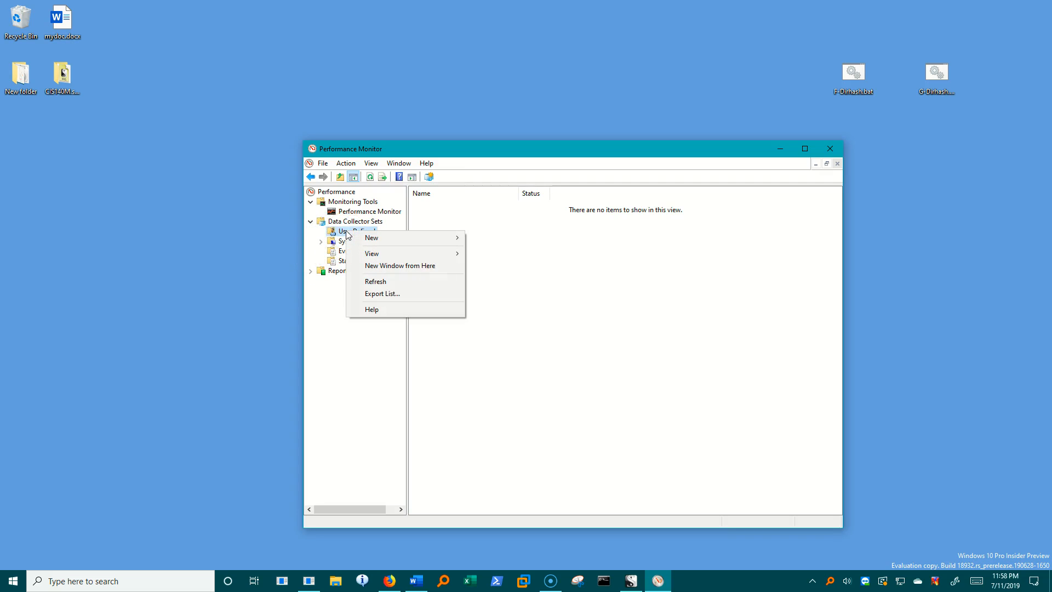
{"action": "left_click", "coordinate": [371, 240]}
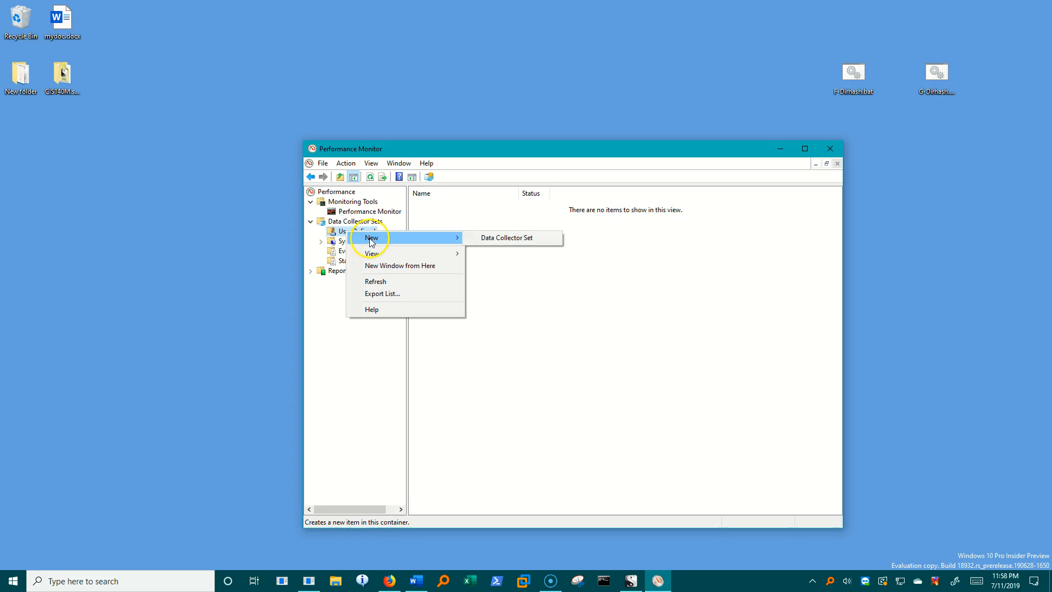
{"action": "left_click", "coordinate": [482, 237]}
{"action": "left_click", "coordinate": [546, 310]}
{"action": "left_click_drag", "start_coordinate": [546, 311], "coordinate": [403, 308]}
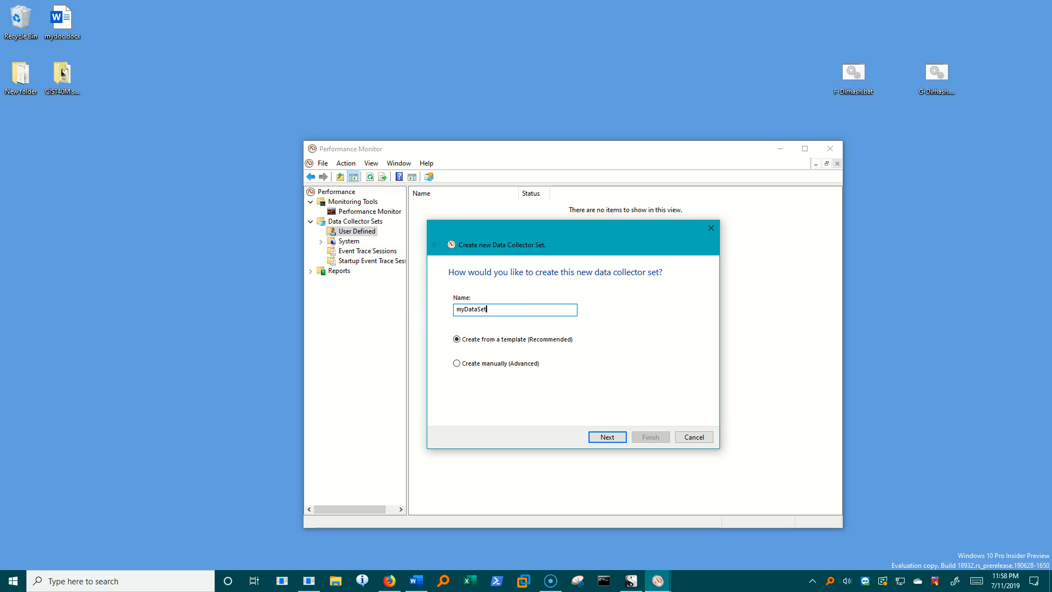
{"action": "left_click", "coordinate": [456, 363]}
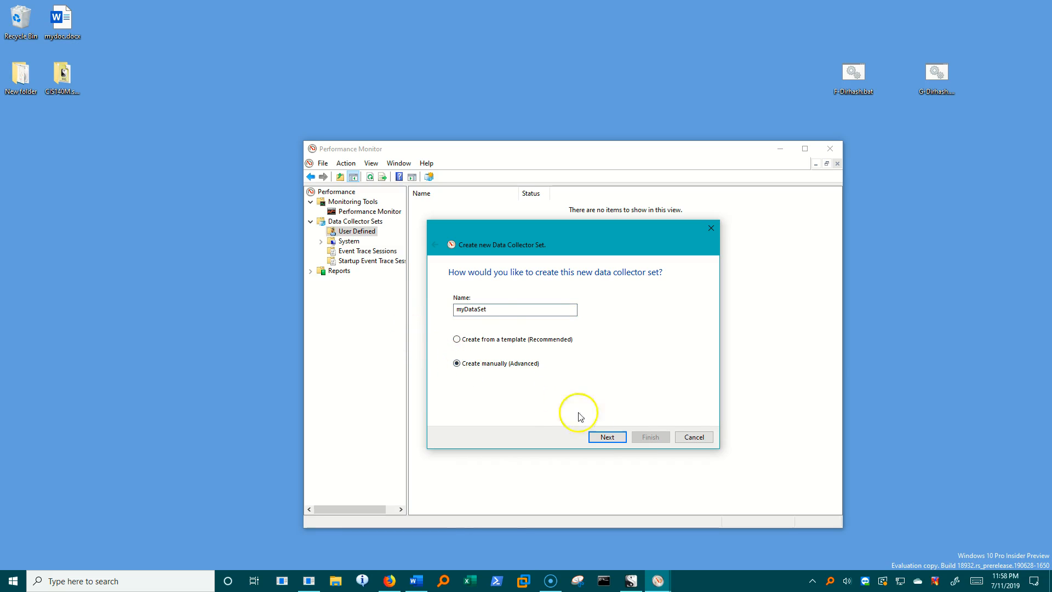
{"action": "left_click", "coordinate": [614, 438]}
- Include performance counter data logs in the set and open the selection of counters to add
{"action": "left_click", "coordinate": [467, 311]}
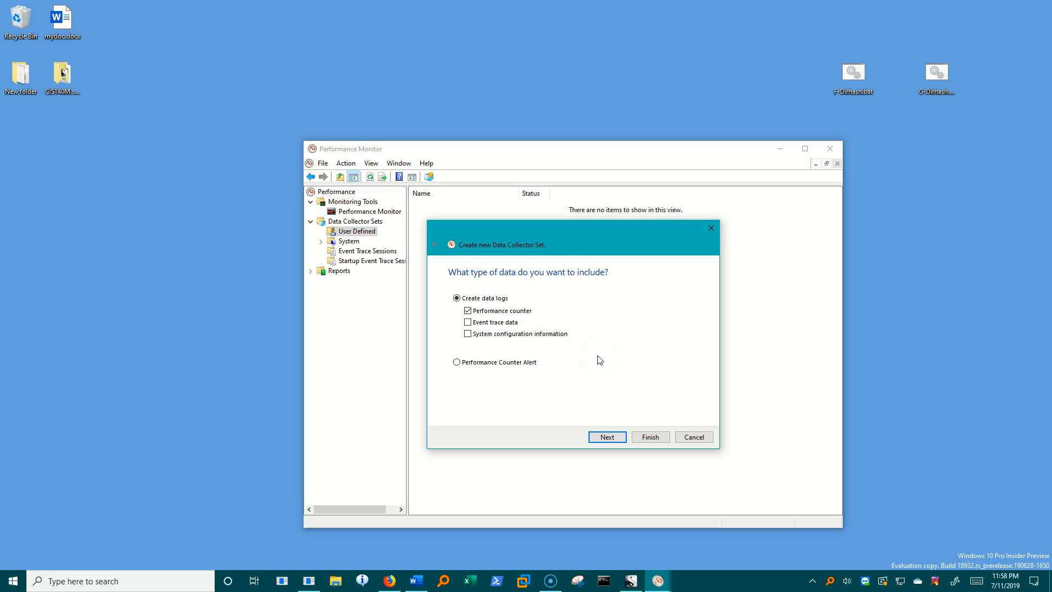
{"action": "left_click", "coordinate": [617, 439]}
{"action": "left_click", "coordinate": [624, 309]}
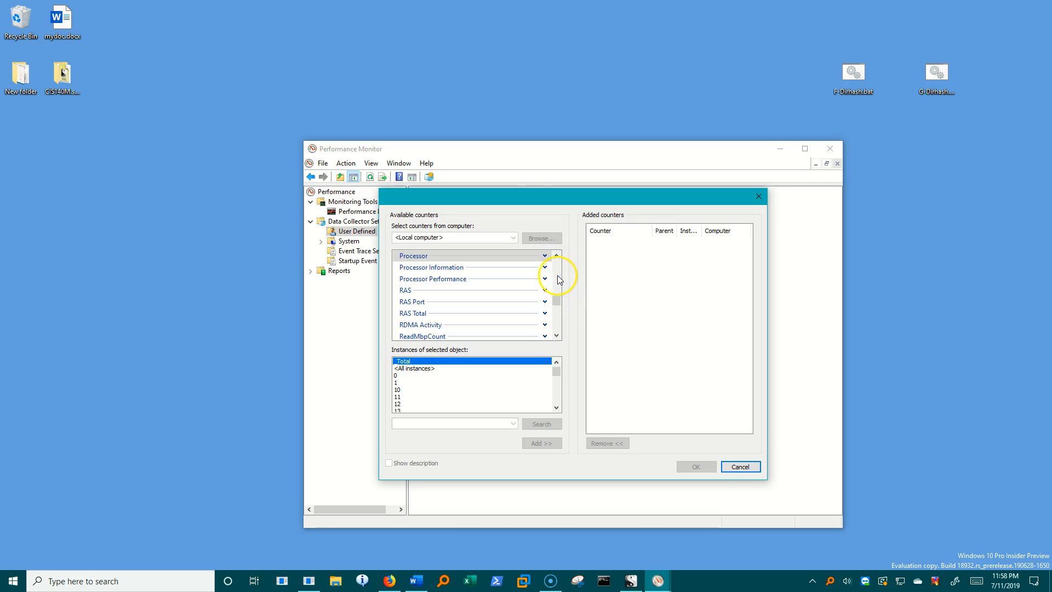
- Add the Processor counters % Processor Time, % User Time and % Idle Time for the _Total instance
{"action": "left_click", "coordinate": [545, 256]}
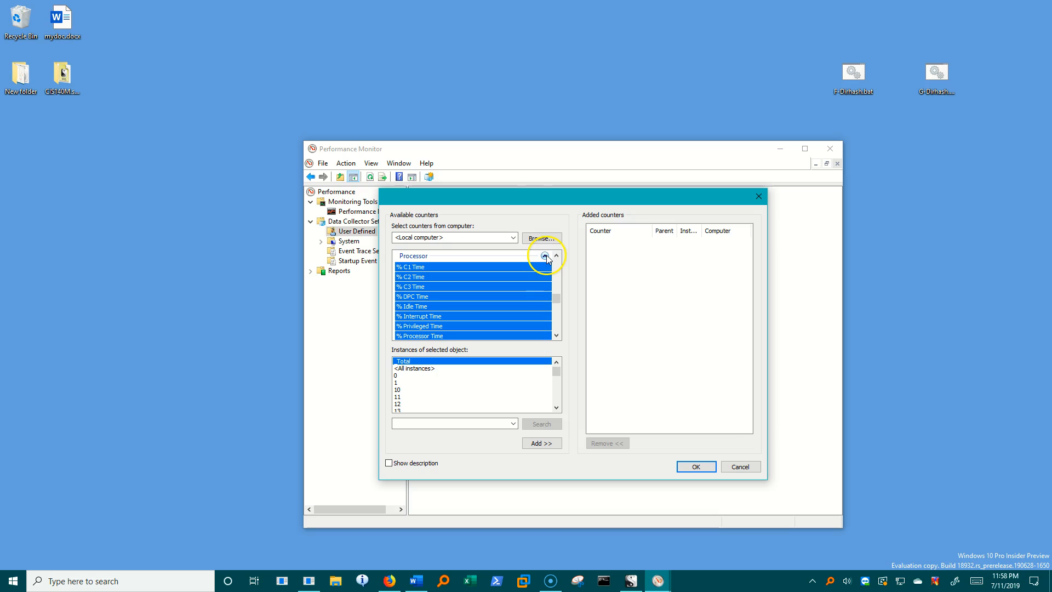
{"action": "scroll", "coordinate": [559, 317], "scroll_direction": "down", "scroll_amount": 3}
{"action": "left_click", "coordinate": [518, 306]}
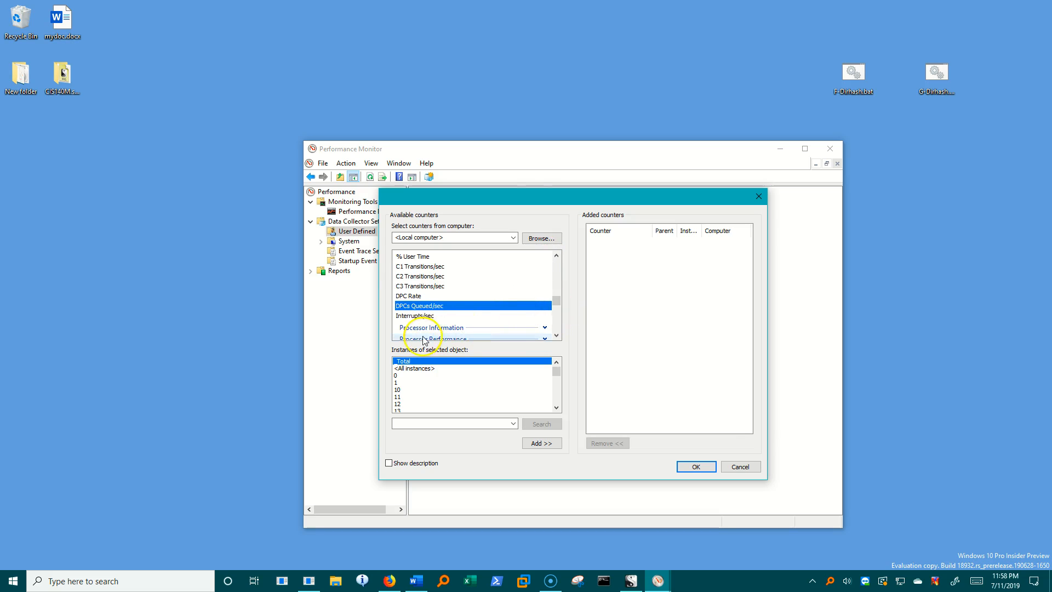
{"action": "scroll", "coordinate": [468, 296], "scroll_direction": "down", "scroll_amount": 3}
{"action": "scroll", "coordinate": [469, 295], "scroll_direction": "up", "scroll_amount": 5}
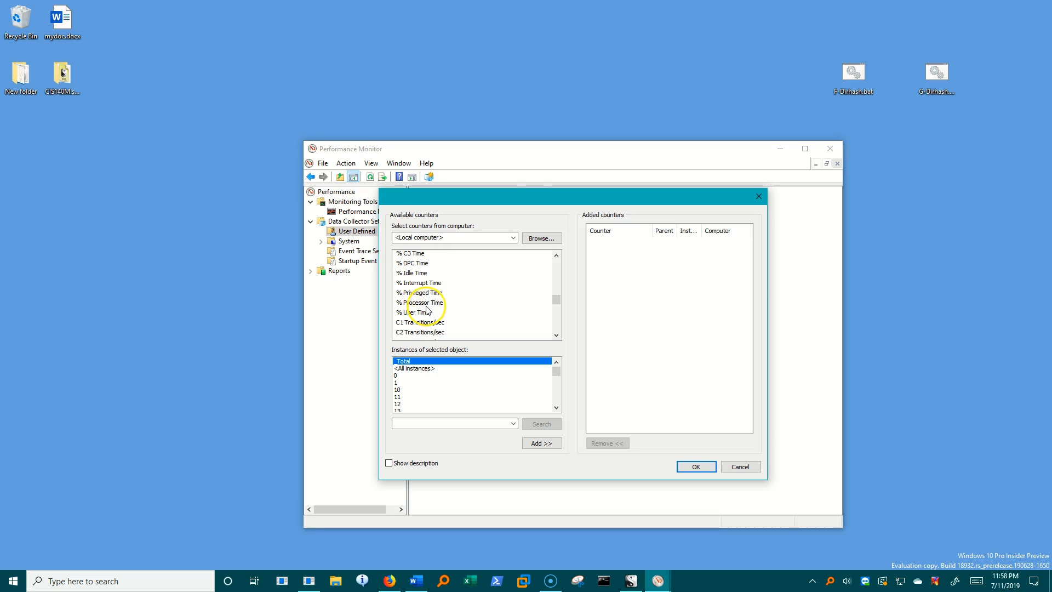
{"action": "left_click", "coordinate": [441, 303]}
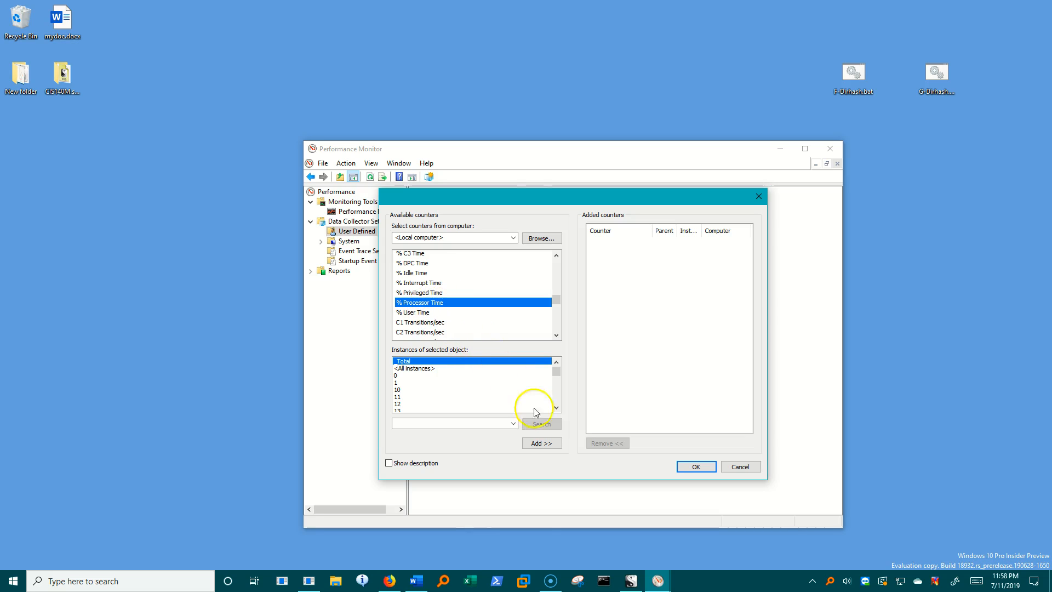
{"action": "left_click", "coordinate": [539, 442]}
{"action": "left_click", "coordinate": [419, 313]}
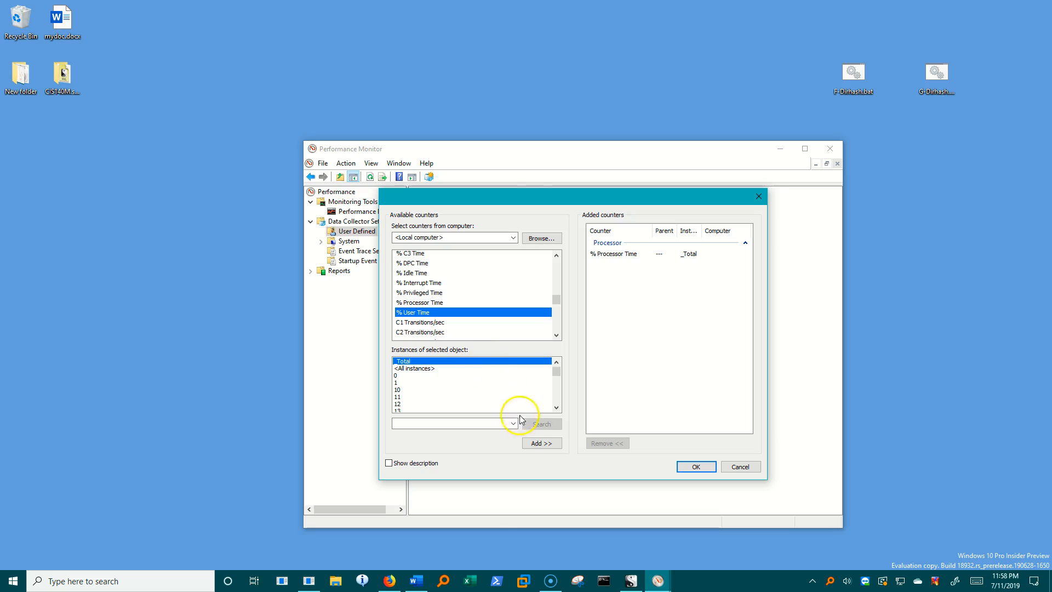
{"action": "left_click", "coordinate": [530, 438]}
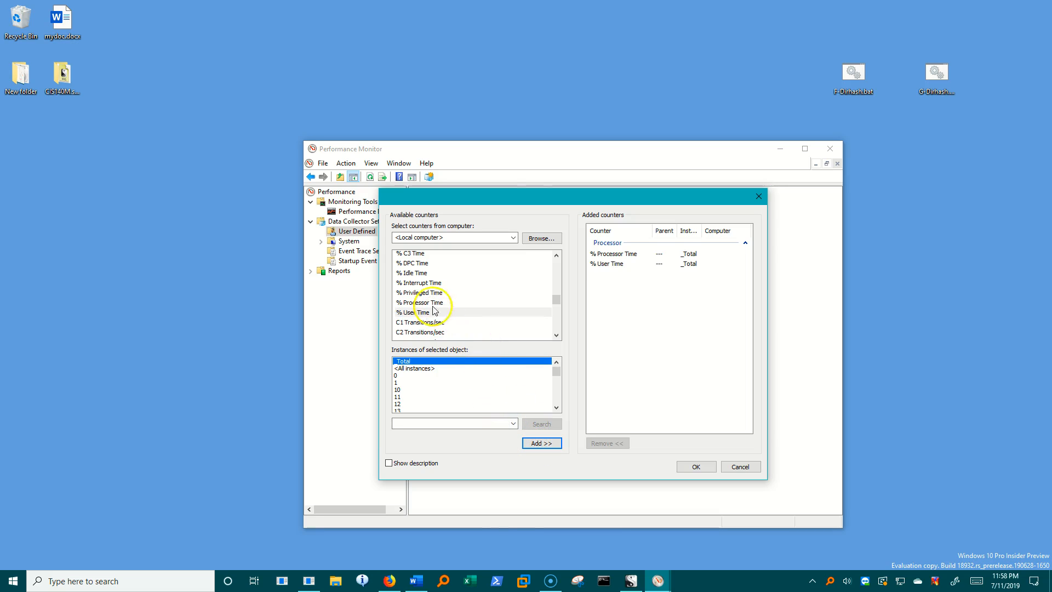
{"action": "left_click", "coordinate": [415, 274]}
{"action": "left_click", "coordinate": [539, 443]}
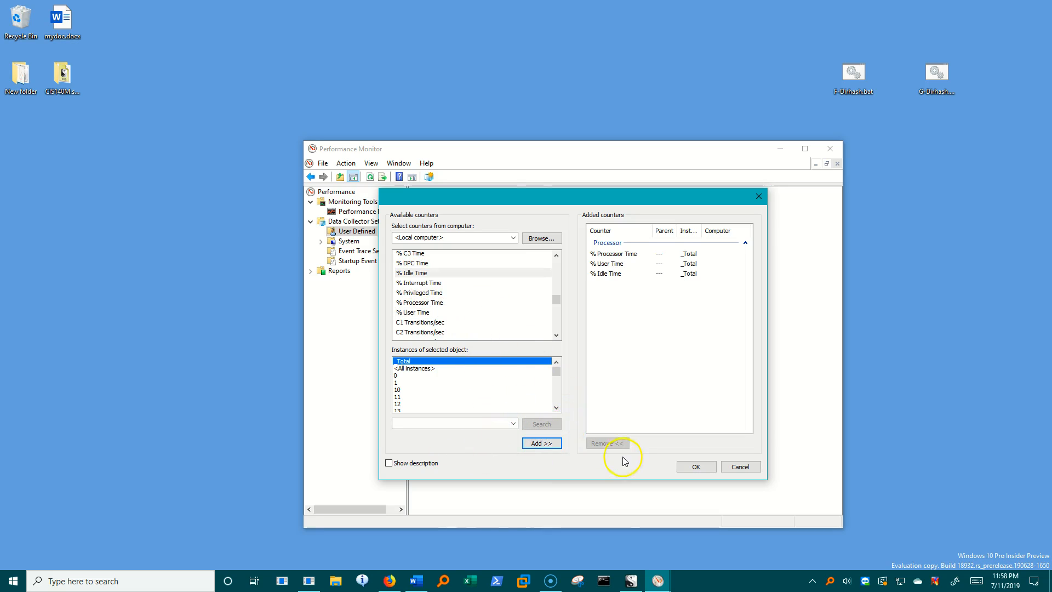
- Add the Available MBytes counter from the Memory object
{"action": "left_click", "coordinate": [556, 266]}
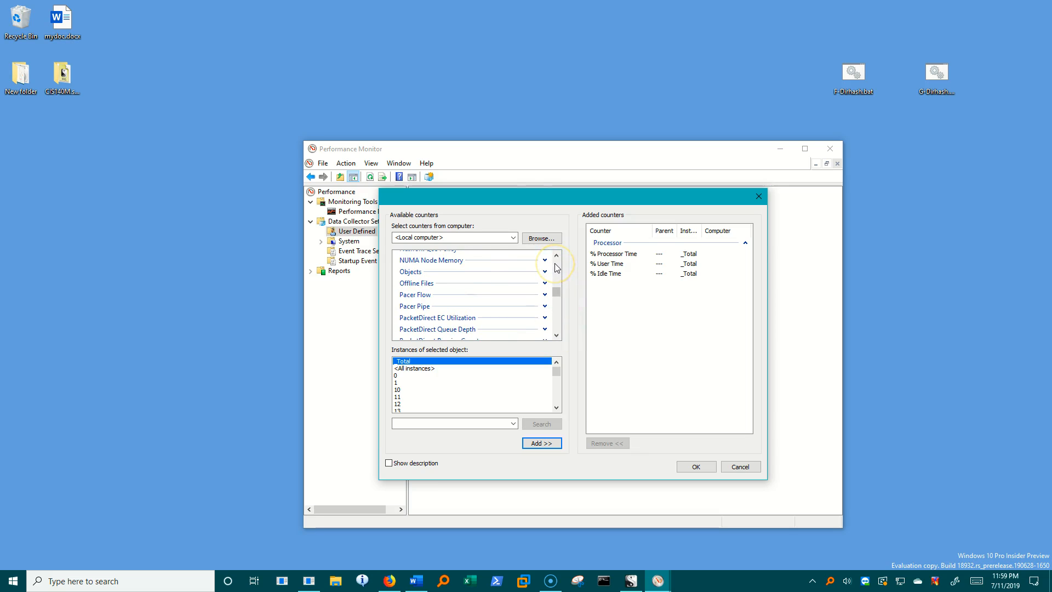
{"action": "left_click", "coordinate": [556, 267]}
{"action": "left_click", "coordinate": [557, 257]}
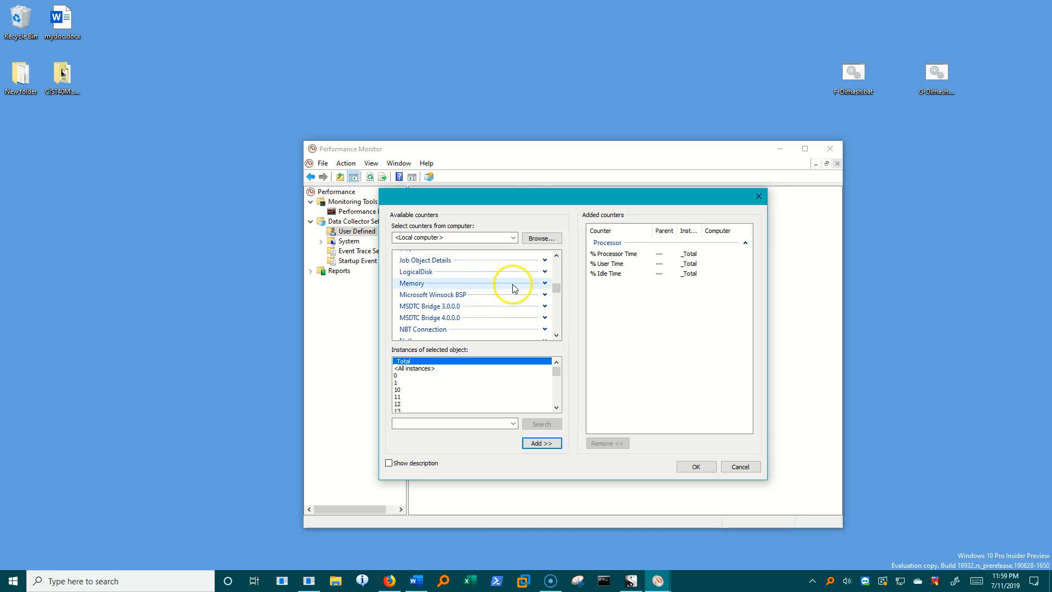
{"action": "left_click", "coordinate": [543, 283]}
{"action": "left_click", "coordinate": [557, 333]}
{"action": "left_click", "coordinate": [557, 333]}
{"action": "left_click", "coordinate": [557, 333]}
{"action": "left_click", "coordinate": [557, 334]}
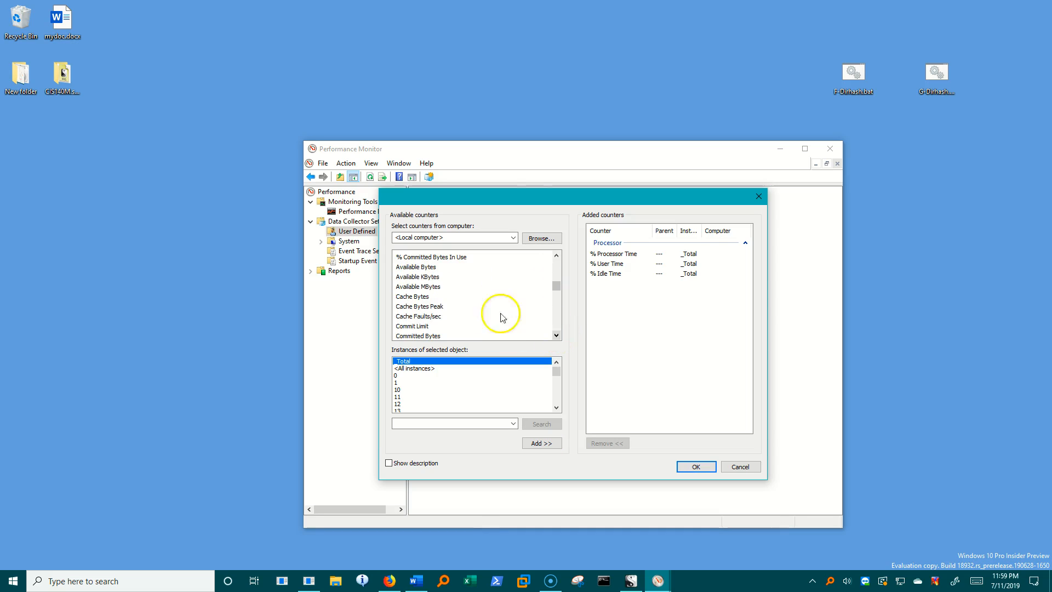
{"action": "left_click", "coordinate": [425, 286]}
{"action": "left_click", "coordinate": [554, 443]}
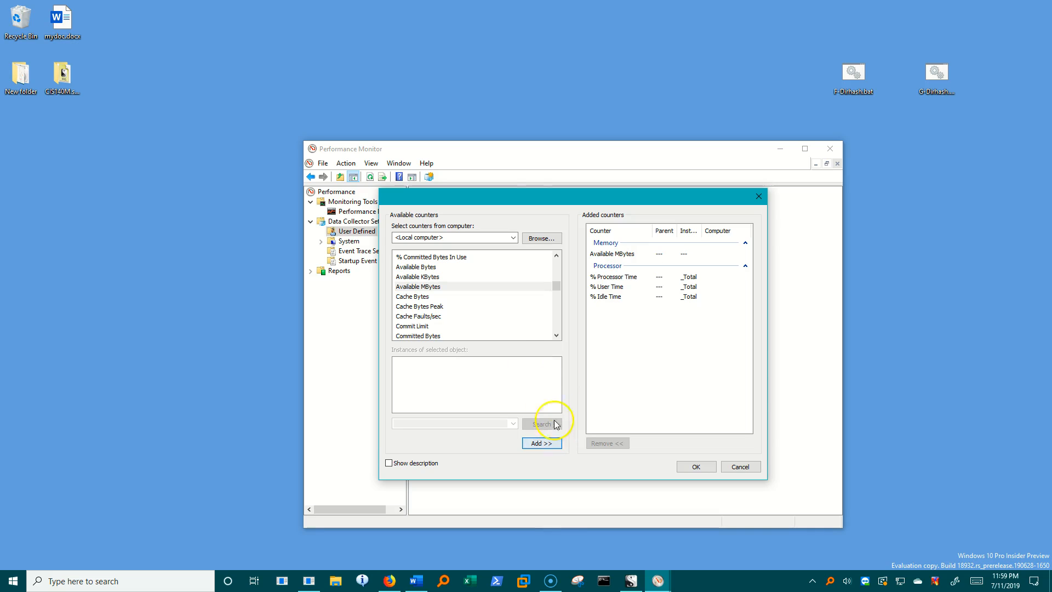
- Add the Memory object's Pages/sec counter and accept the list of added counters
{"action": "left_click", "coordinate": [557, 334]}
{"action": "left_click", "coordinate": [556, 335]}
{"action": "left_click", "coordinate": [557, 335]}
{"action": "left_click", "coordinate": [557, 334]}
{"action": "left_click", "coordinate": [556, 335]}
{"action": "left_click", "coordinate": [556, 335]}
{"action": "left_click", "coordinate": [557, 335]}
{"action": "left_click", "coordinate": [557, 335]}
{"action": "left_click", "coordinate": [556, 334]}
{"action": "left_click", "coordinate": [557, 335]}
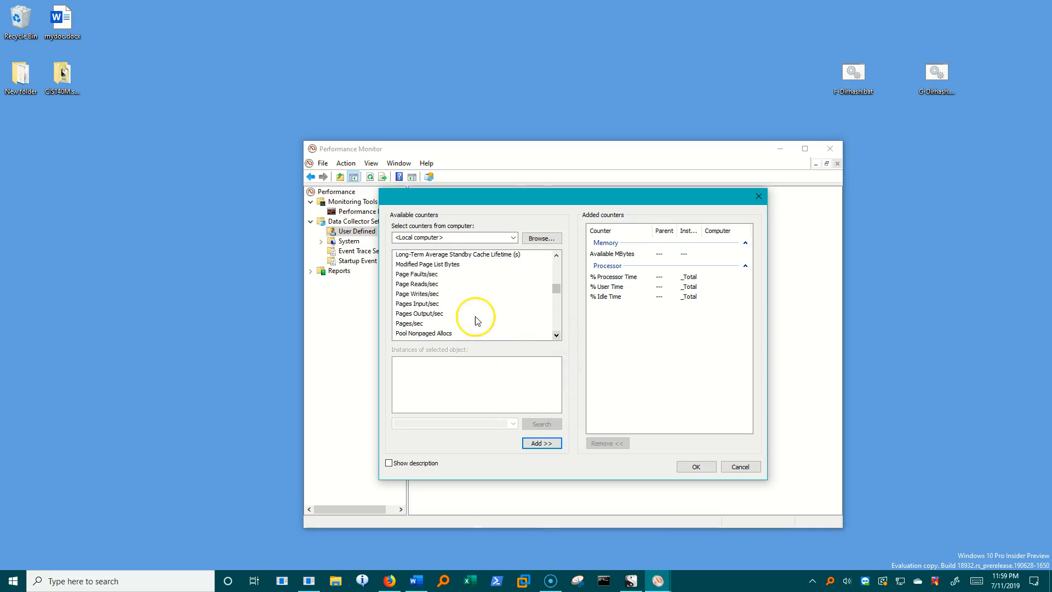
{"action": "left_click", "coordinate": [413, 323]}
{"action": "left_click", "coordinate": [539, 442]}
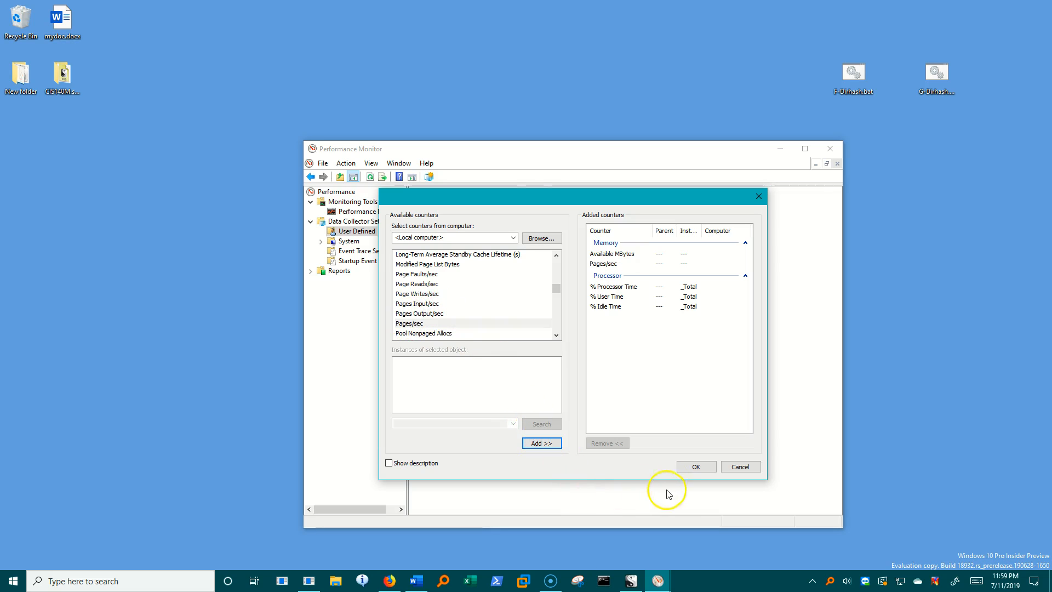
{"action": "left_click", "coordinate": [679, 467]}
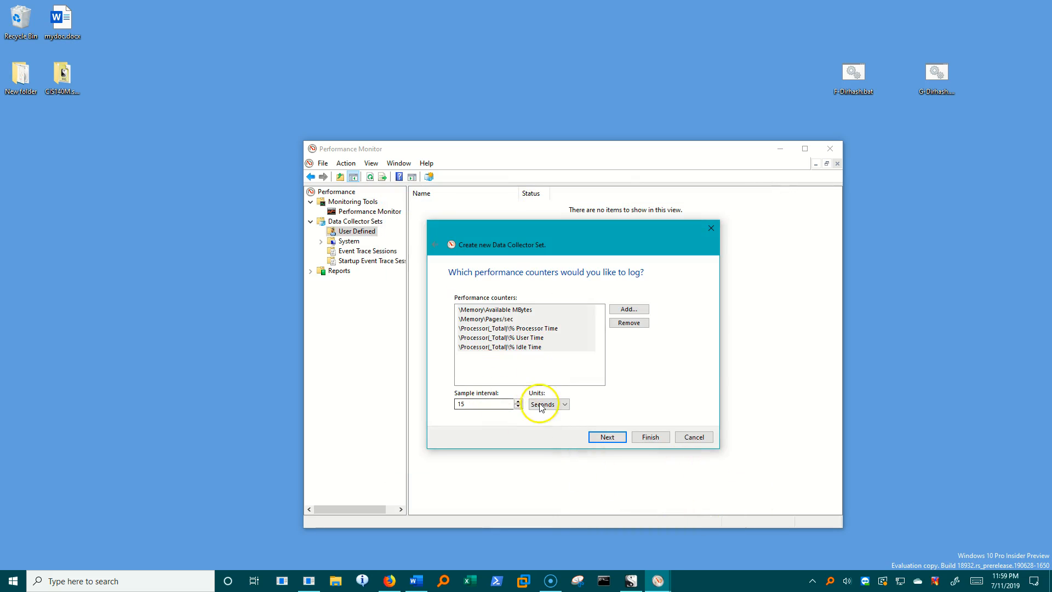
- Set the sample interval to 1 second and finish creating the set with the default save directory
{"action": "left_click_drag", "start_coordinate": [469, 404], "coordinate": [442, 417]}
{"action": "type", "text": "1"}
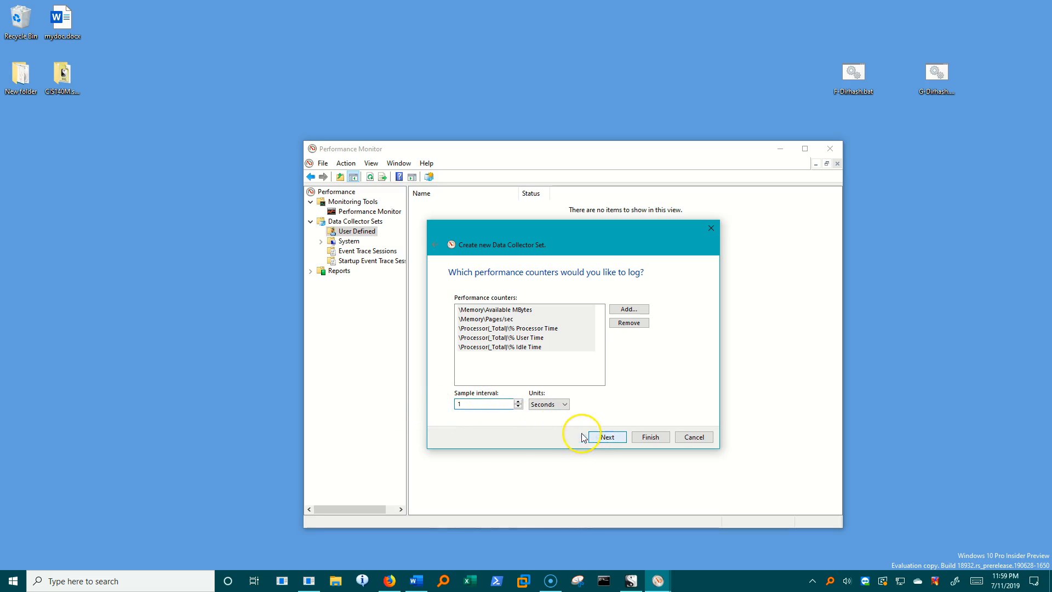
{"action": "left_click", "coordinate": [598, 436]}
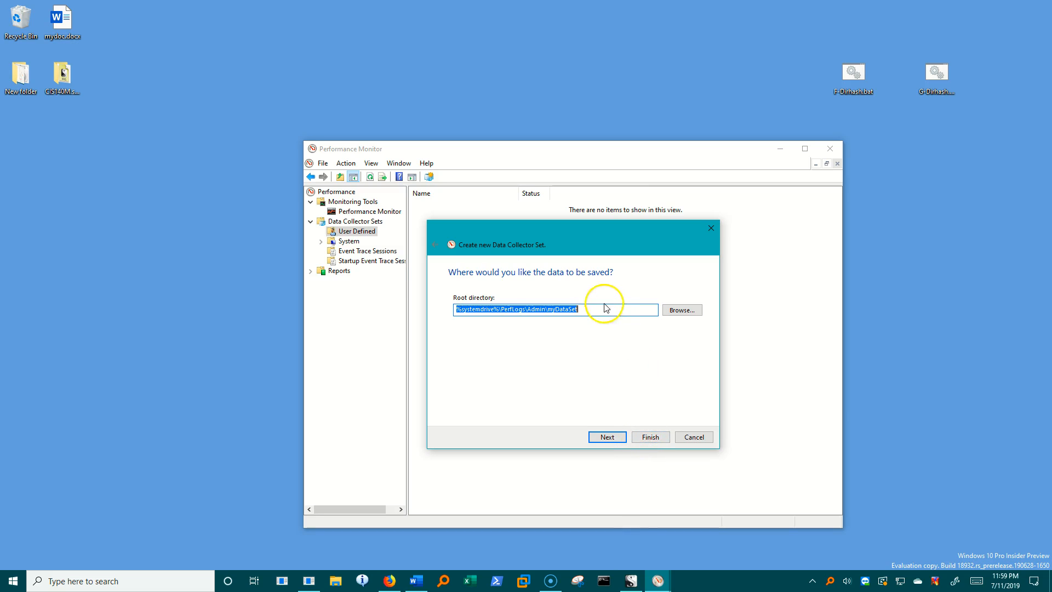
{"action": "left_click", "coordinate": [651, 439]}
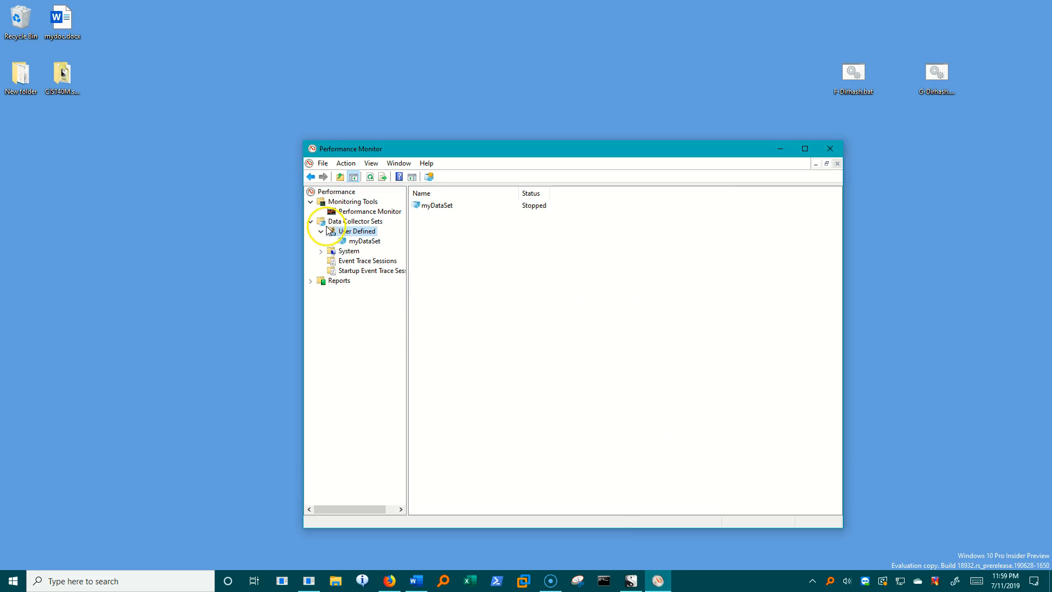
- Start data collection for myDataSet, let it run for a few seconds, and stop it
{"action": "right_click", "coordinate": [365, 246]}
{"action": "left_click", "coordinate": [357, 242]}
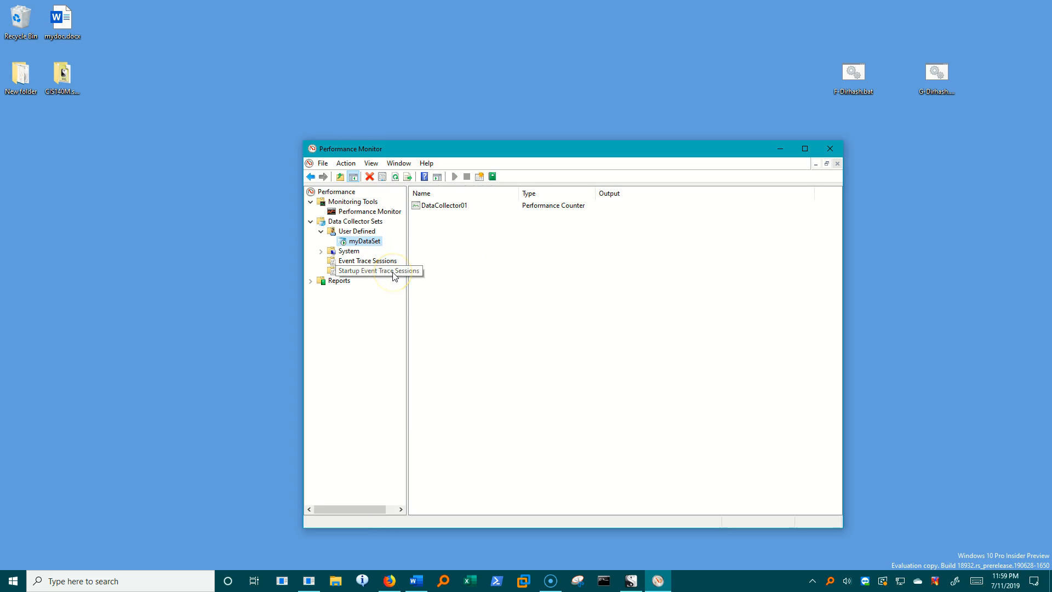
{"action": "right_click", "coordinate": [366, 241]}
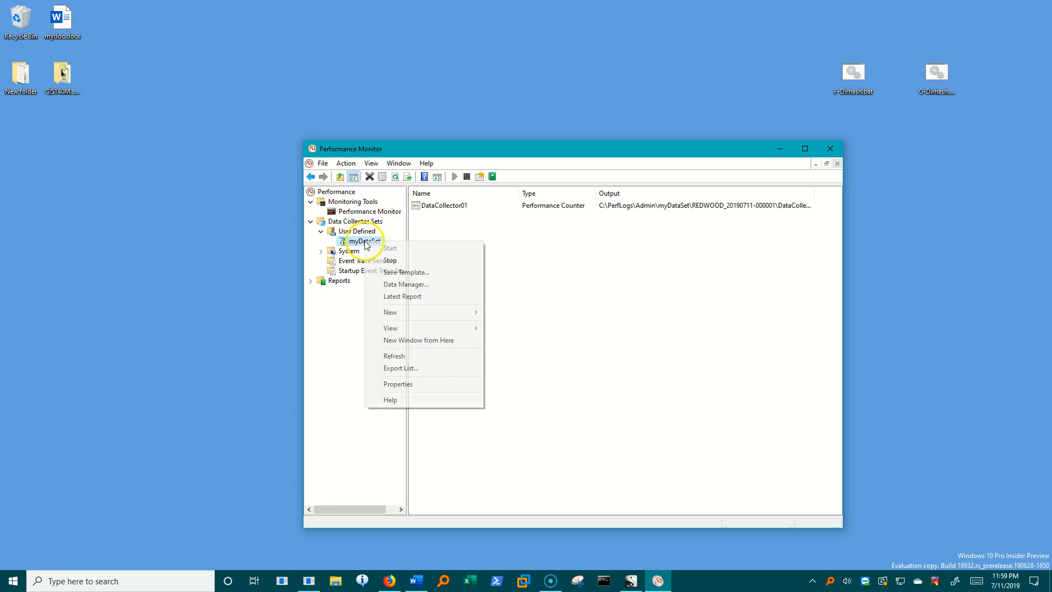
{"action": "left_click", "coordinate": [387, 263]}
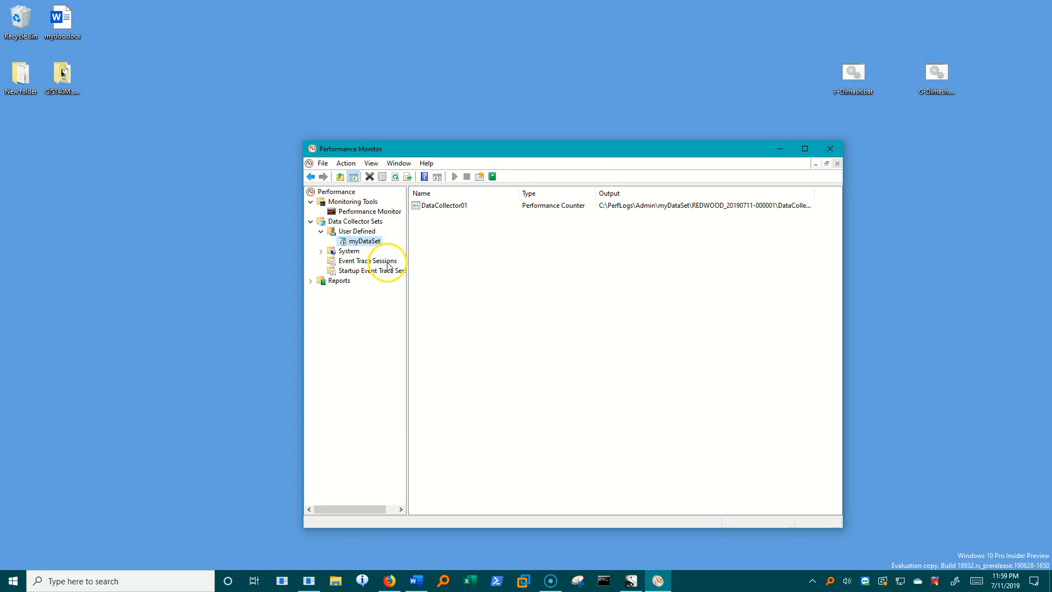
- Open the collected report for myDataSet under the User Defined reports
{"action": "left_click", "coordinate": [310, 281]}
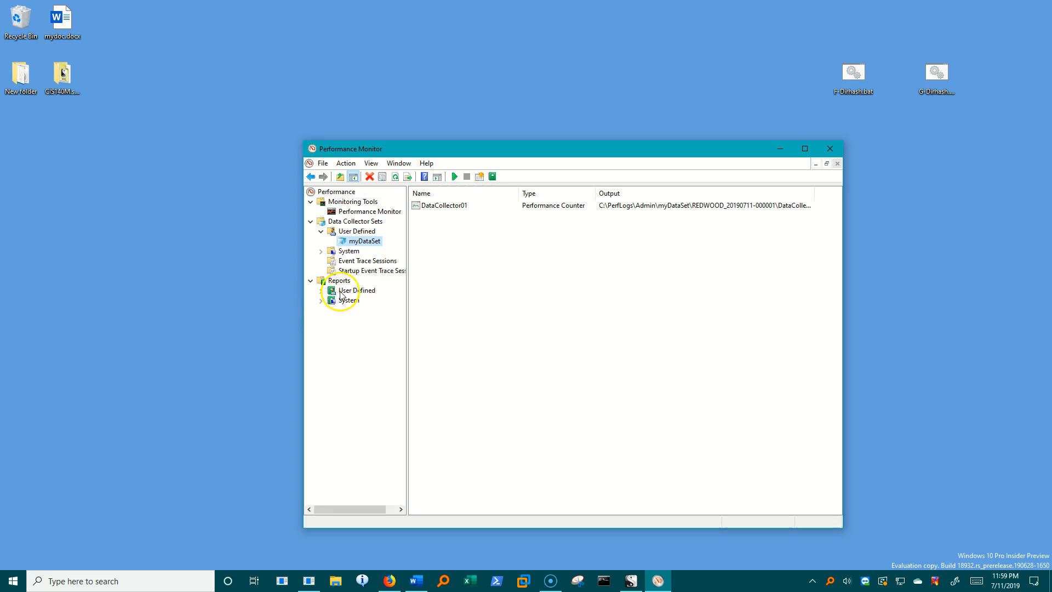
{"action": "left_click", "coordinate": [322, 291]}
{"action": "left_click", "coordinate": [363, 300]}
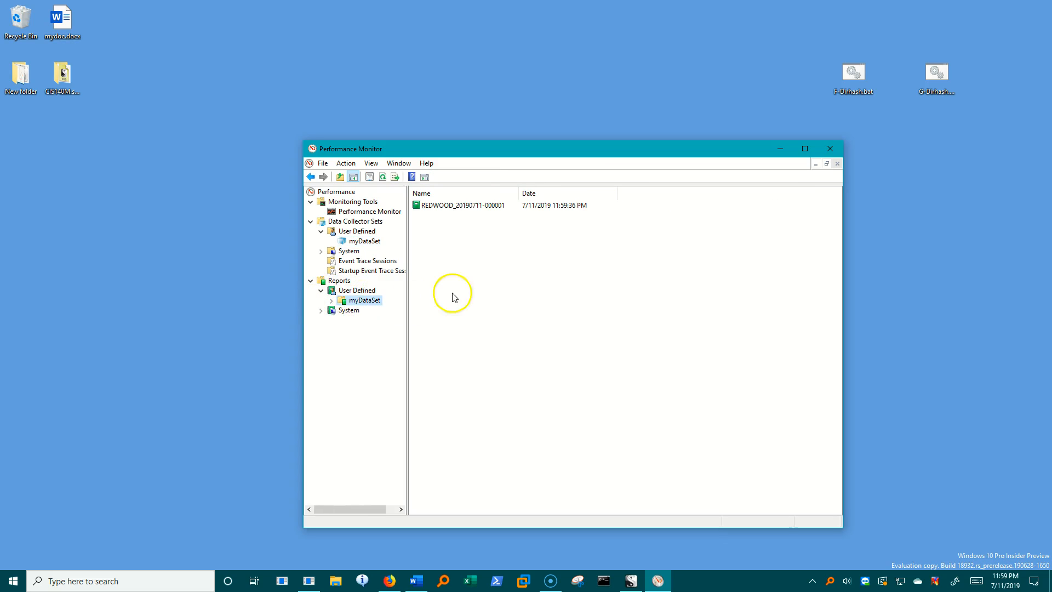
{"action": "double_click", "coordinate": [477, 206]}
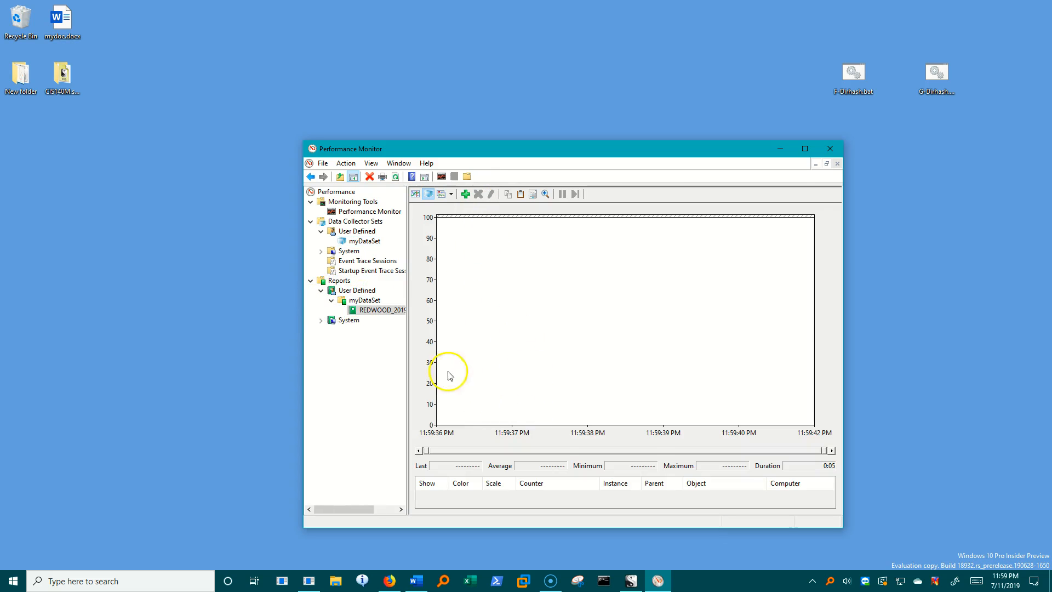